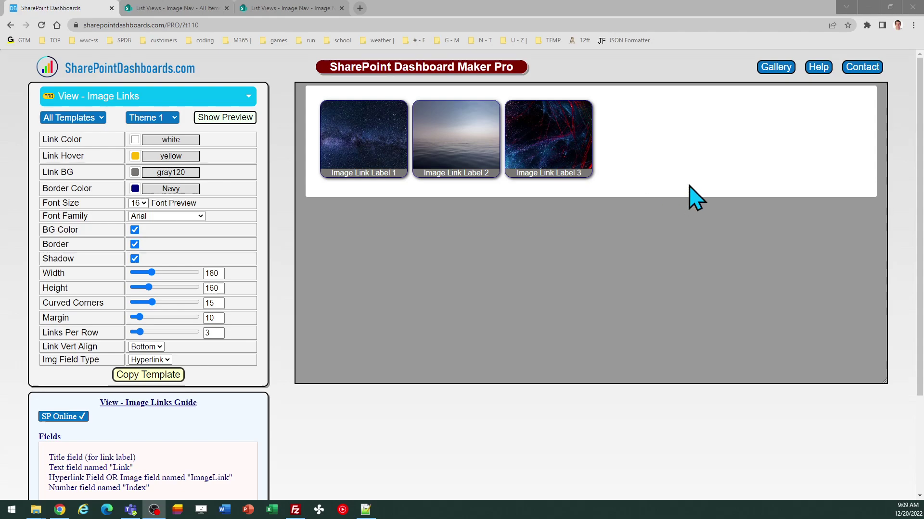
left_click_drag(921, 161, 921, 241)
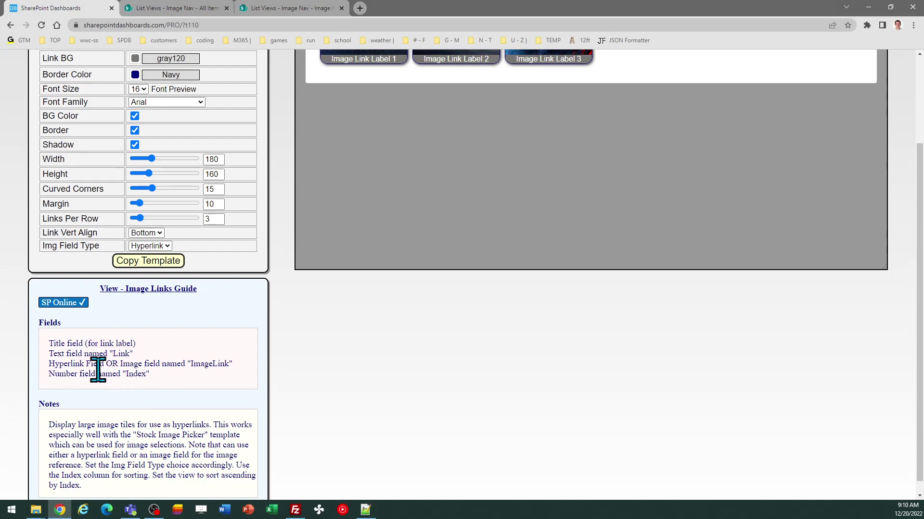
left_click_drag(107, 361, 50, 365)
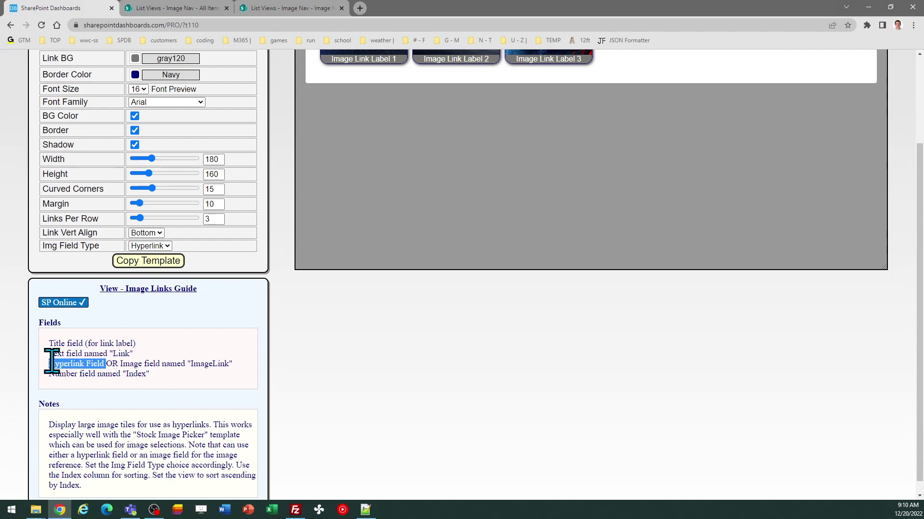
left_click(169, 364)
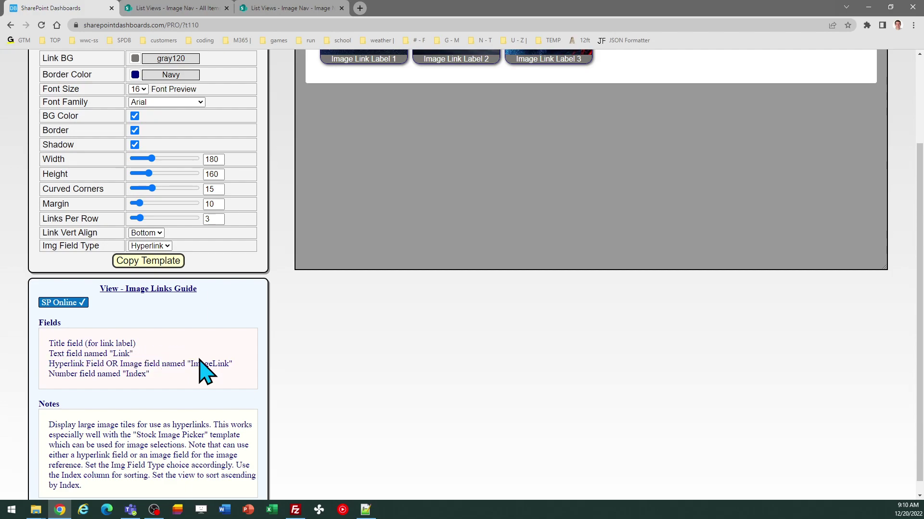
left_click(169, 247)
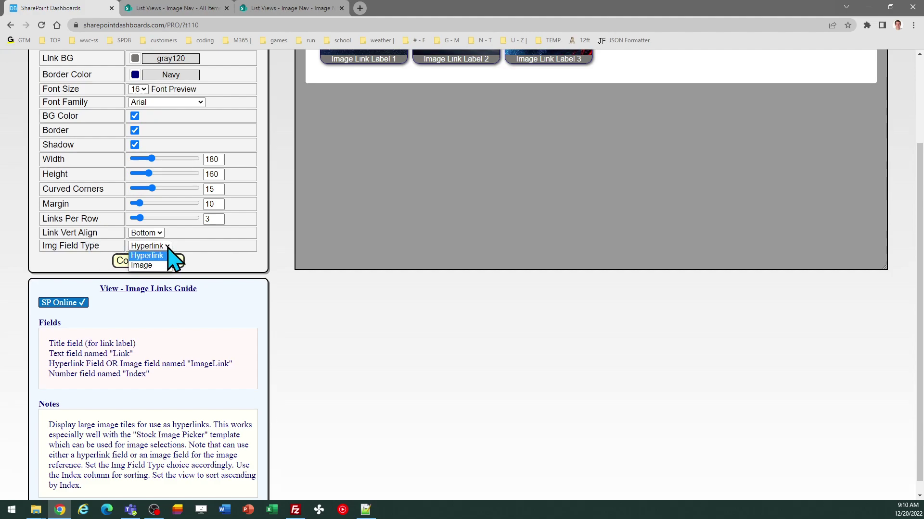
left_click(168, 254)
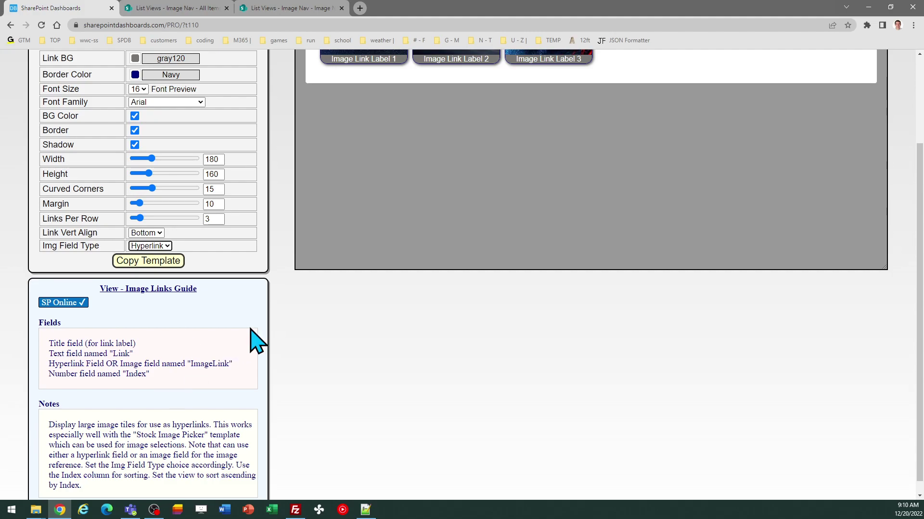
Step: Open the Image Nav list's All Items view and bring up Budget Project's image picker
left_click(182, 9)
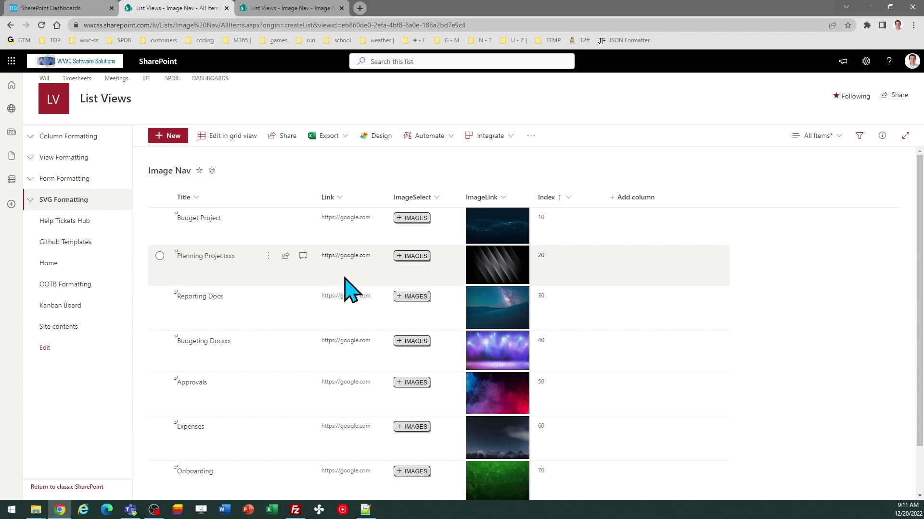
left_click(416, 218)
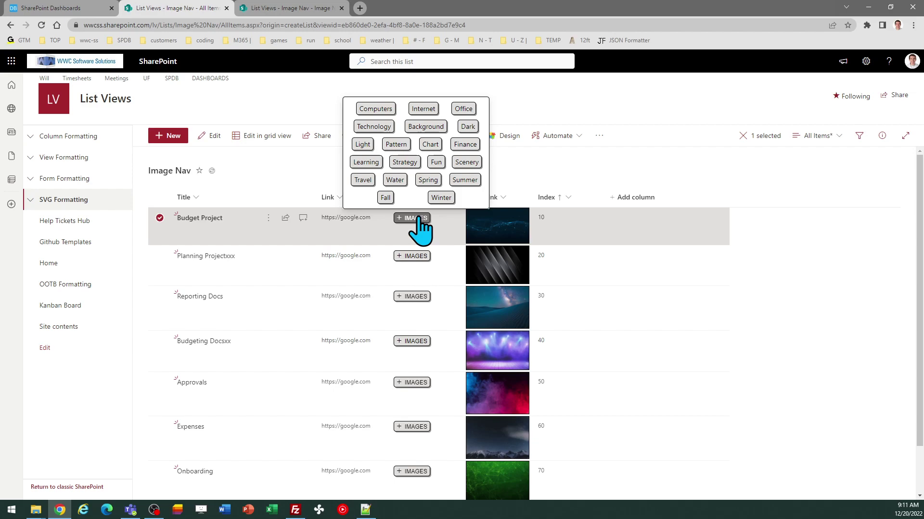
Step: Assign the cyan image to Budget Project, then move to the list's Image Nav view
mouse_move(465, 138)
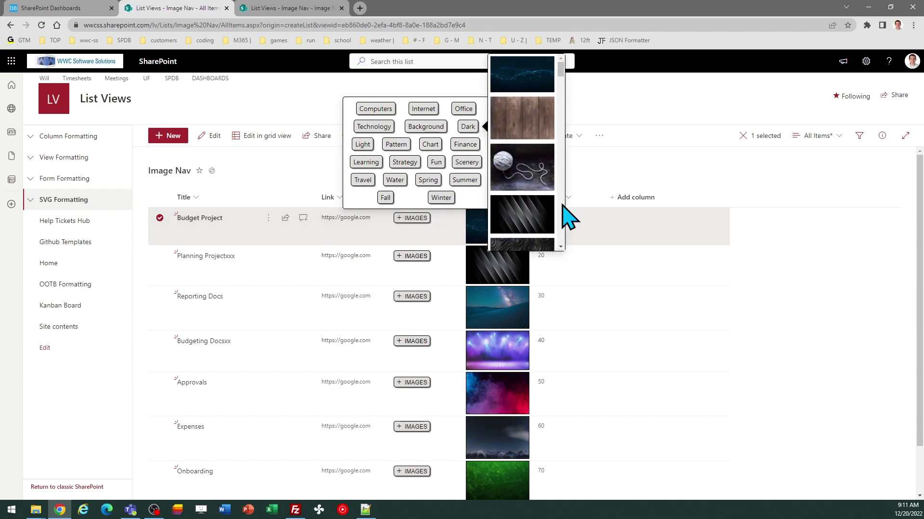
scroll(562, 204, "down", 3)
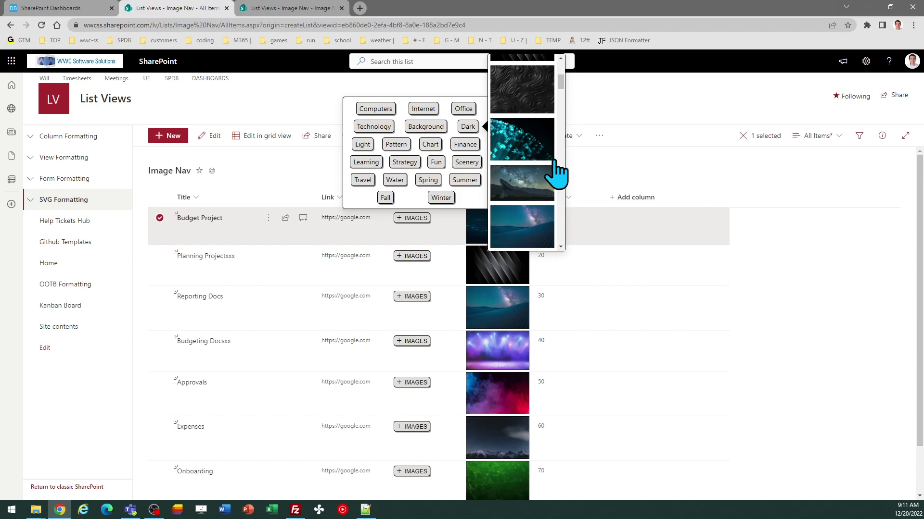
left_click(540, 148)
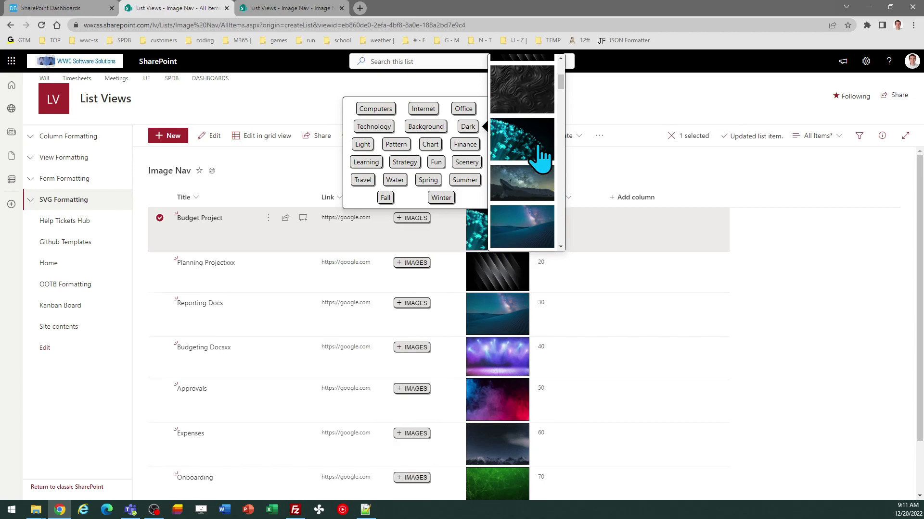
left_click(629, 166)
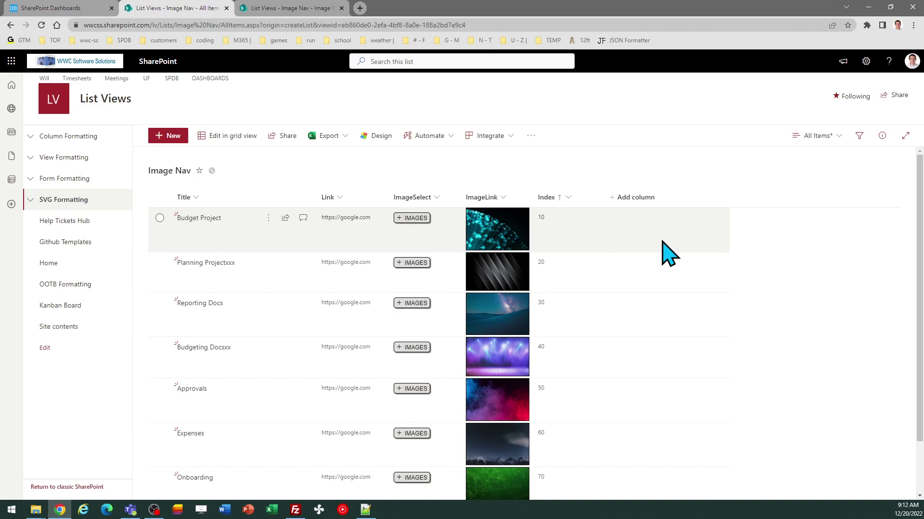
left_click(289, 9)
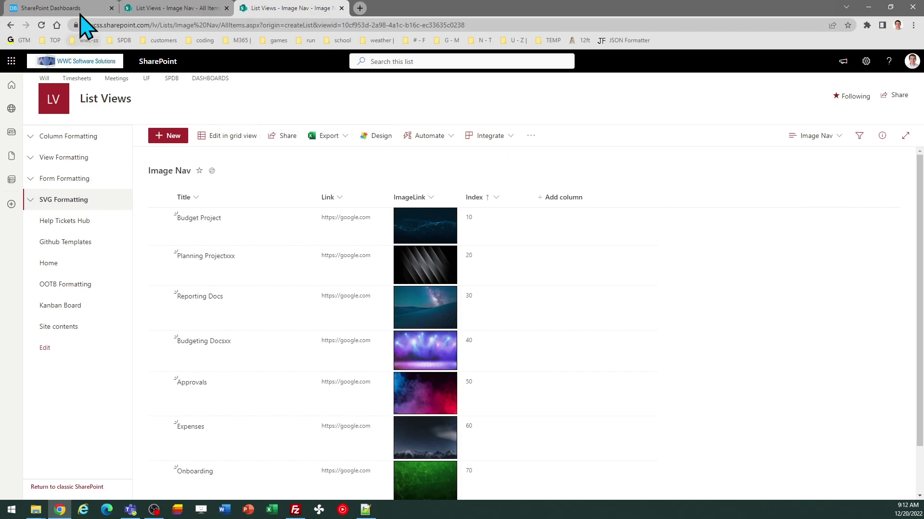
Step: Reload the template generator and preview the tiles in Theme 2 and Theme 3
left_click(58, 9)
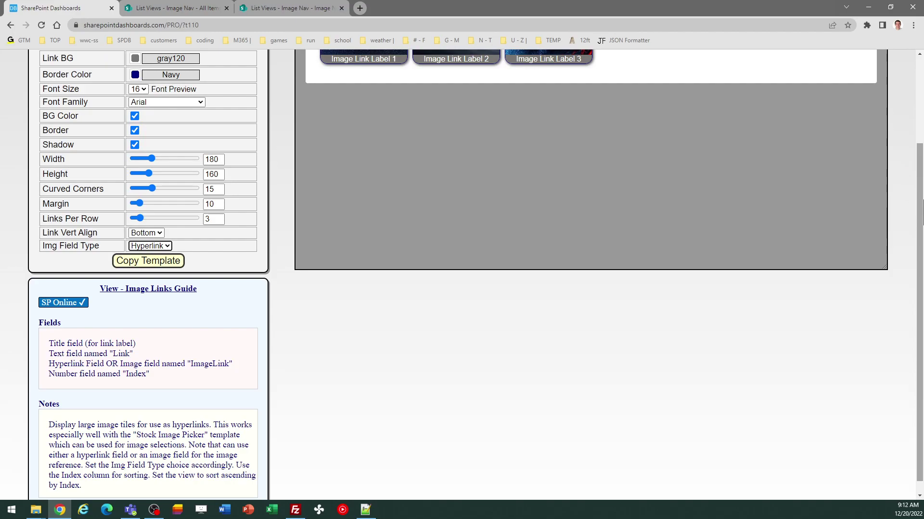
left_click_drag(919, 212, 869, 128)
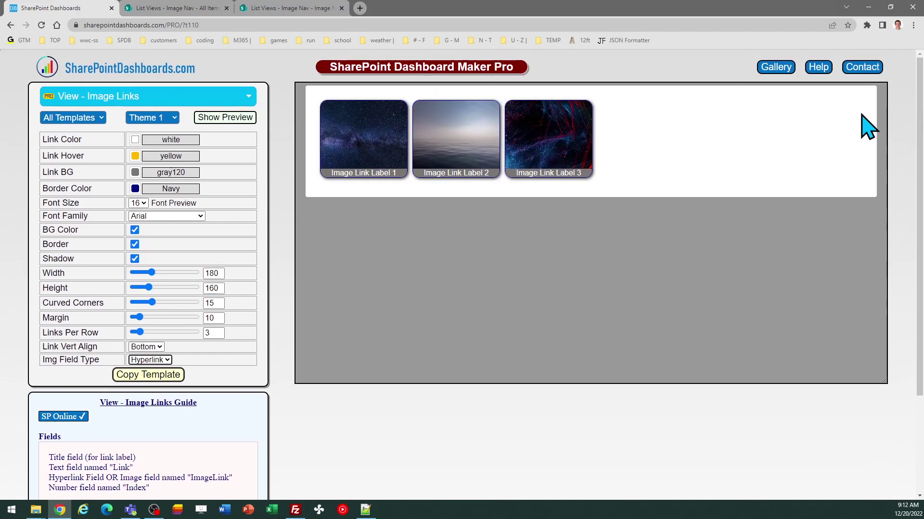
left_click(41, 25)
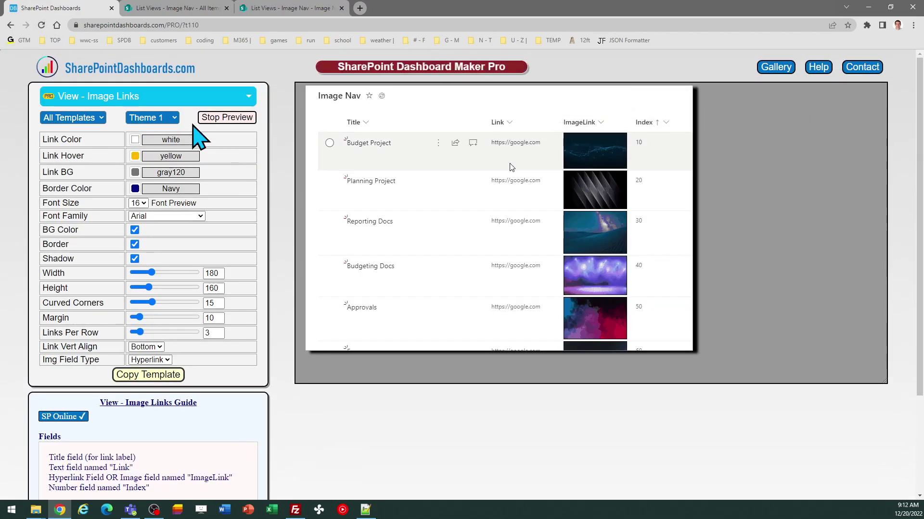
left_click(175, 118)
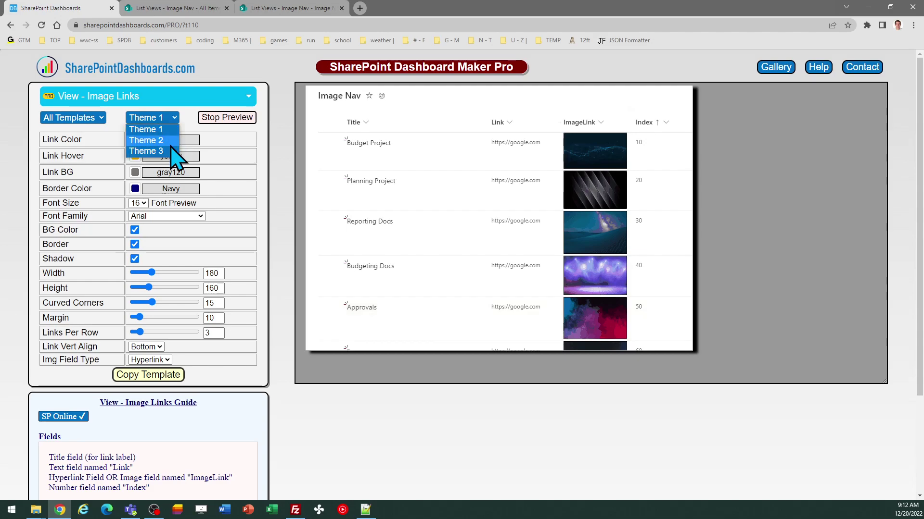
left_click(174, 138)
left_click(176, 118)
left_click(174, 149)
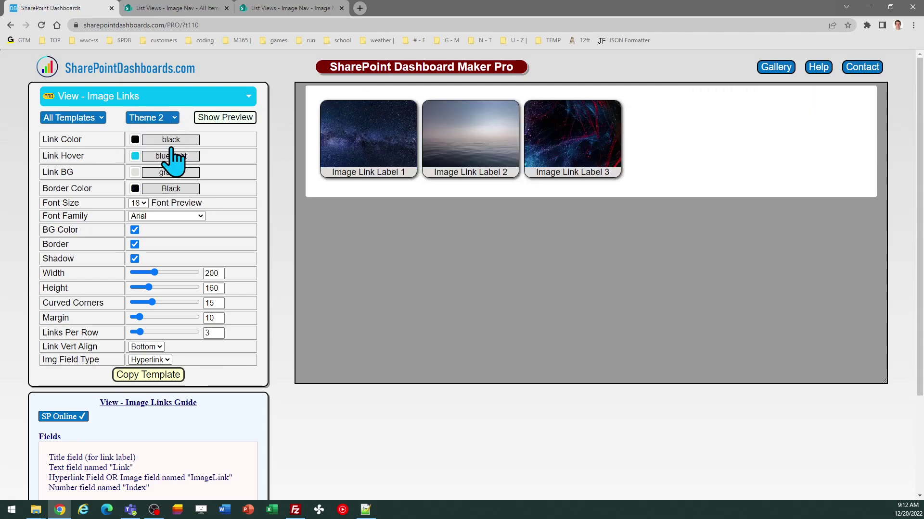
Step: Return to Theme 1 and copy the Image Links template code
left_click(173, 120)
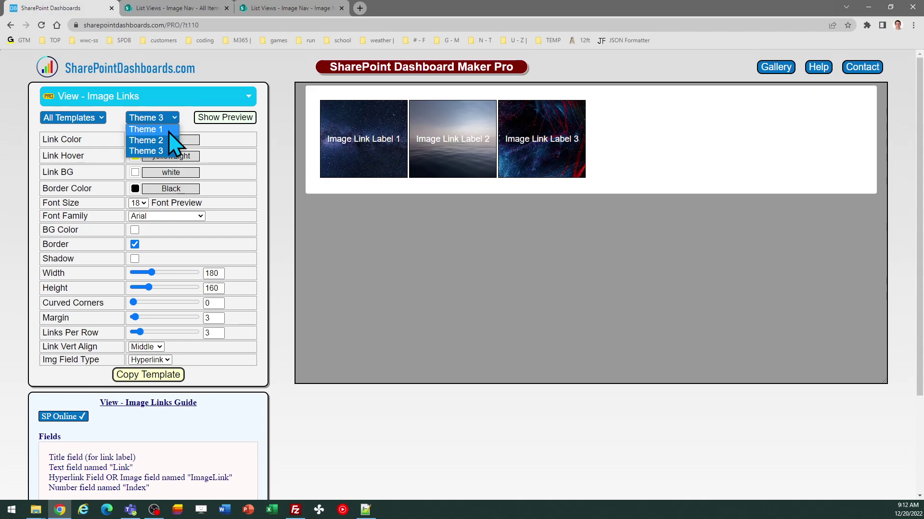
left_click(174, 128)
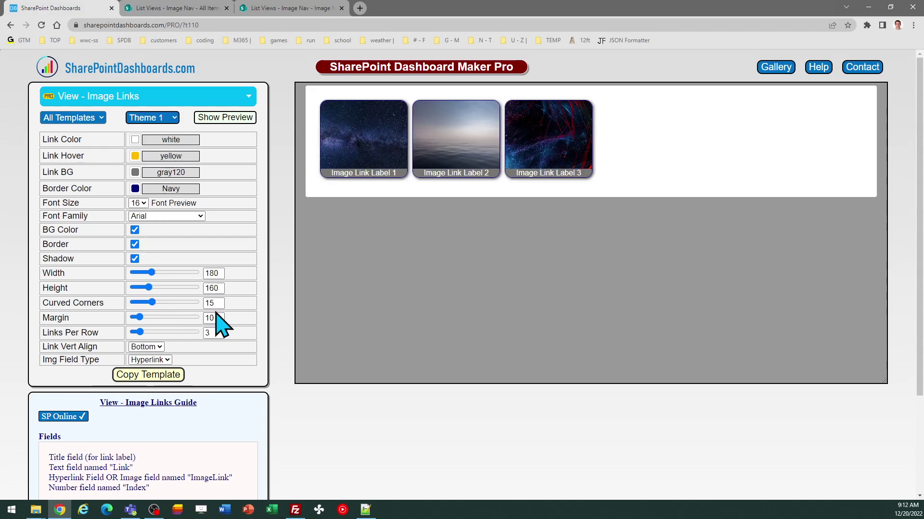
left_click(166, 376)
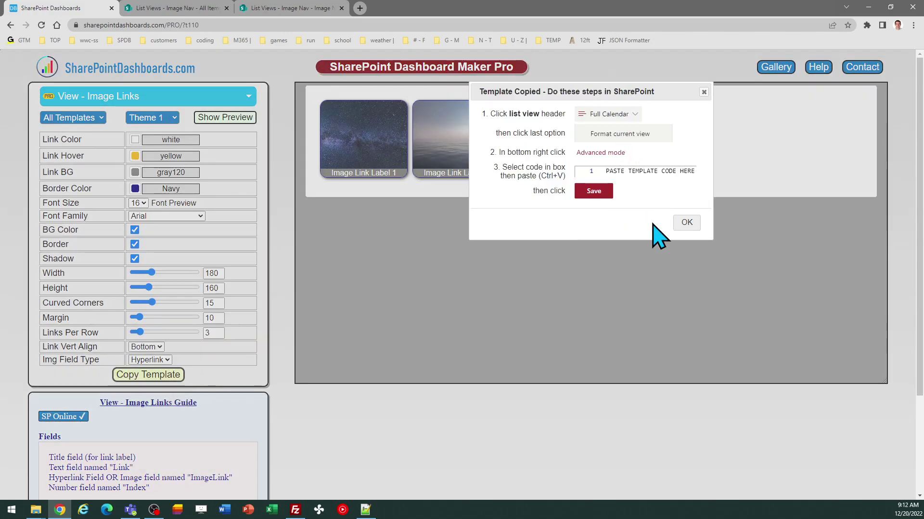
left_click(685, 224)
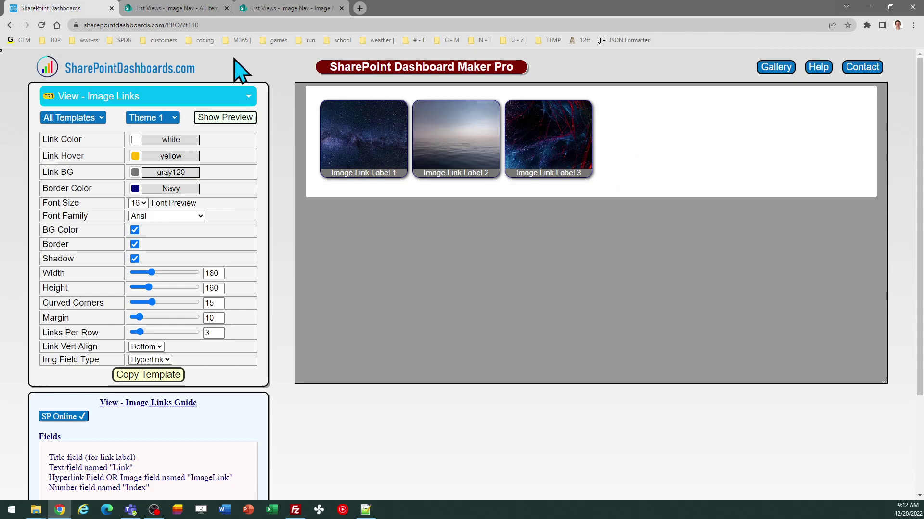
Step: Replace the Image Nav view's formatting JSON with the copied tile template in Advanced mode and save
left_click(188, 10)
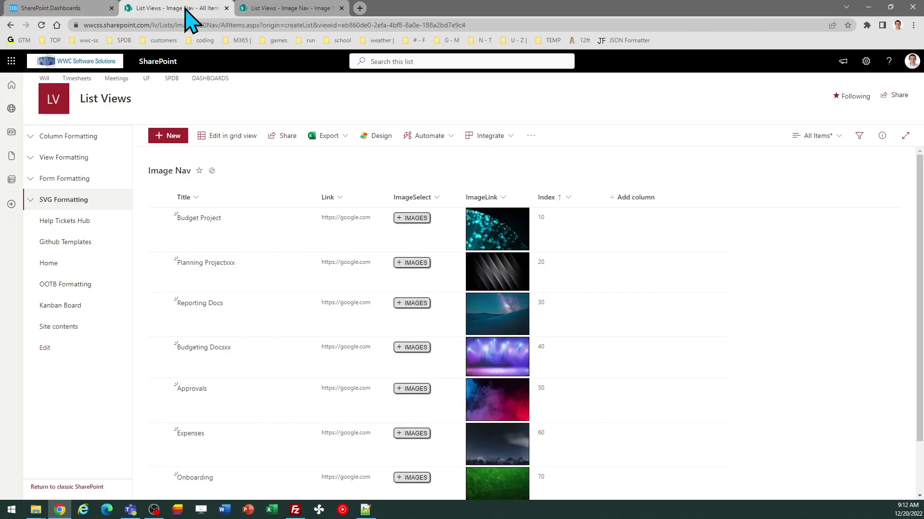
left_click(813, 137)
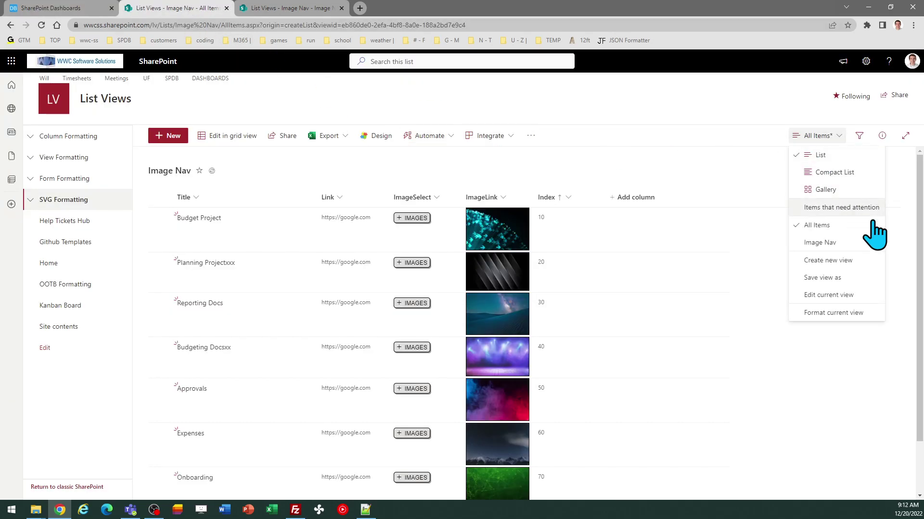
left_click(836, 313)
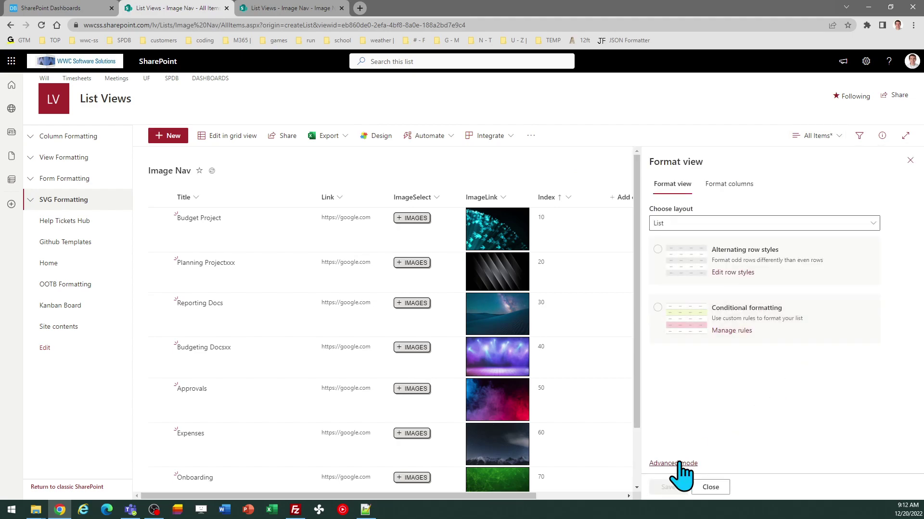
left_click(681, 459)
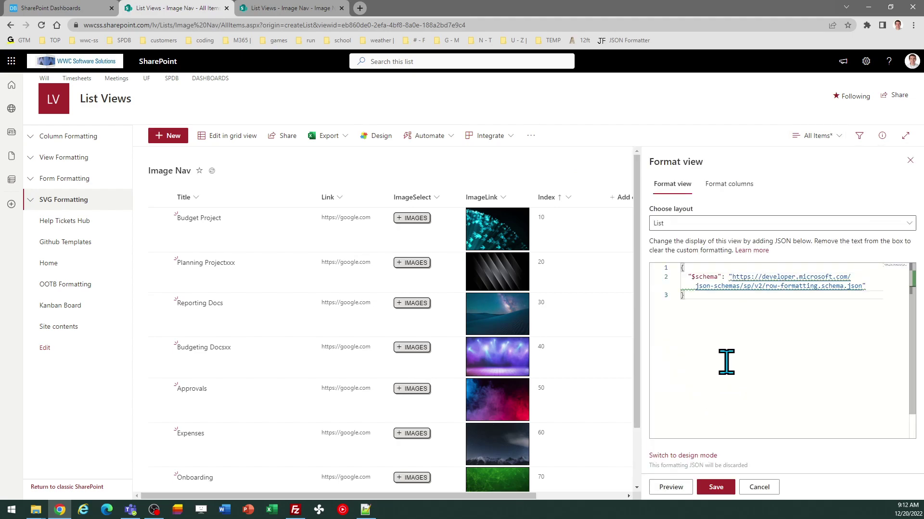
key("ctrl+a")
key("ctrl+v")
left_click(713, 487)
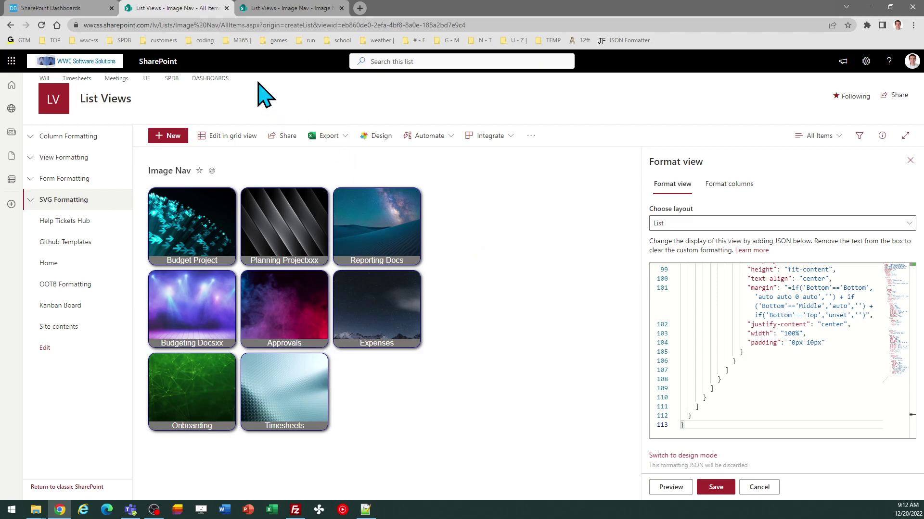
Step: Set Links Per Row to 4 and copy the updated Image Links template
left_click(73, 7)
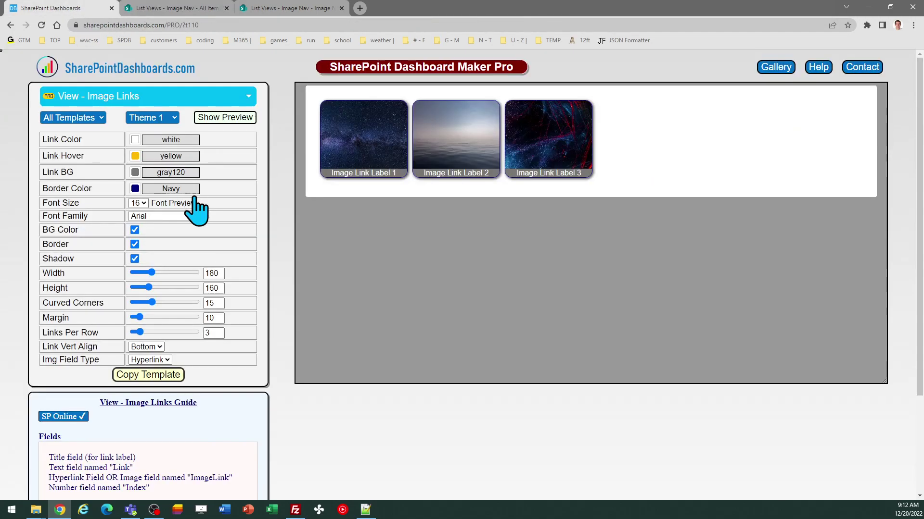
double_click(213, 332)
left_click(164, 376)
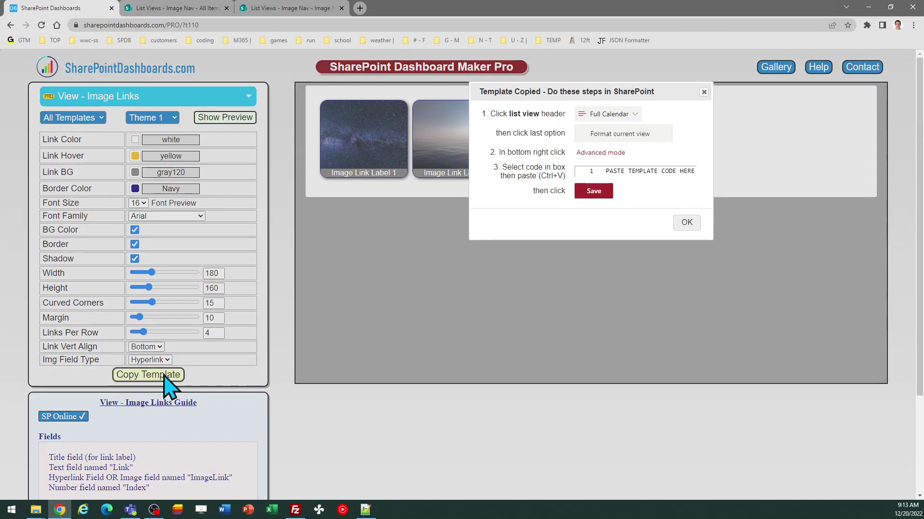
Step: Paste the four-per-row template over the Image Nav view's formatting JSON and save
left_click(688, 223)
left_click(185, 8)
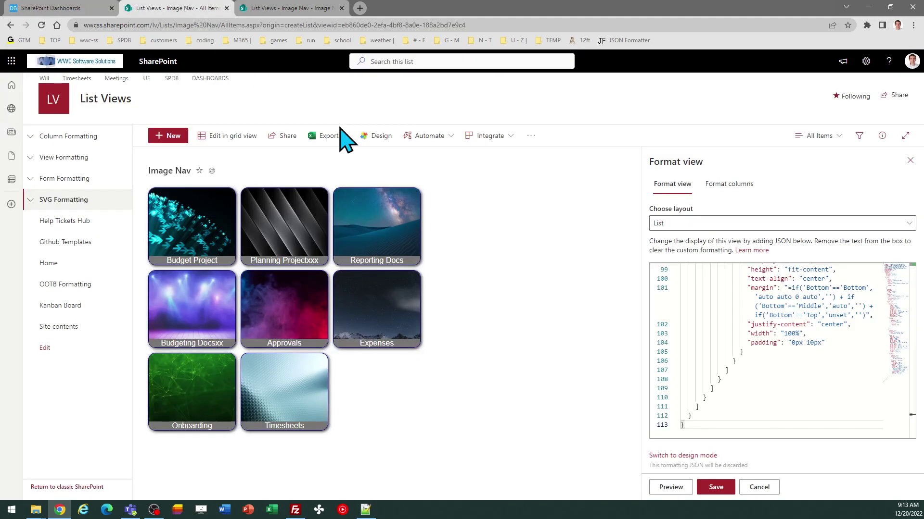
key("ctrl+a")
key("ctrl+v")
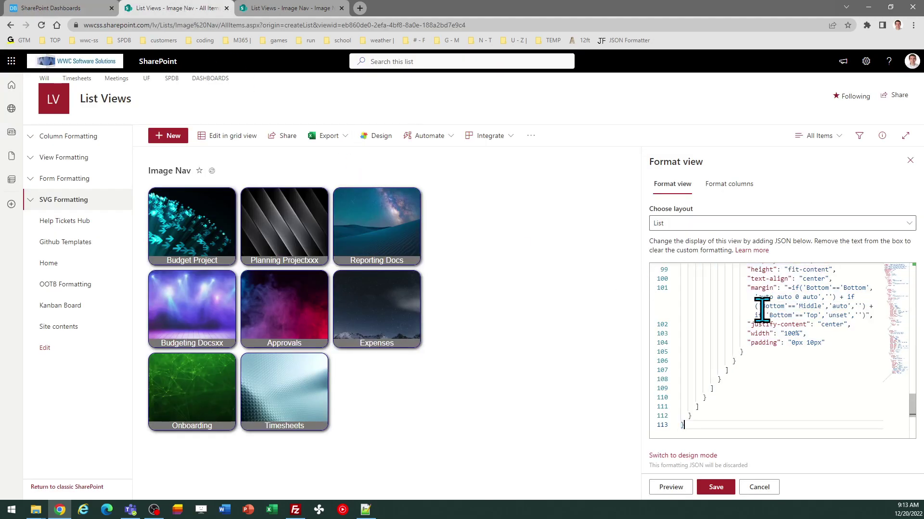
left_click(716, 487)
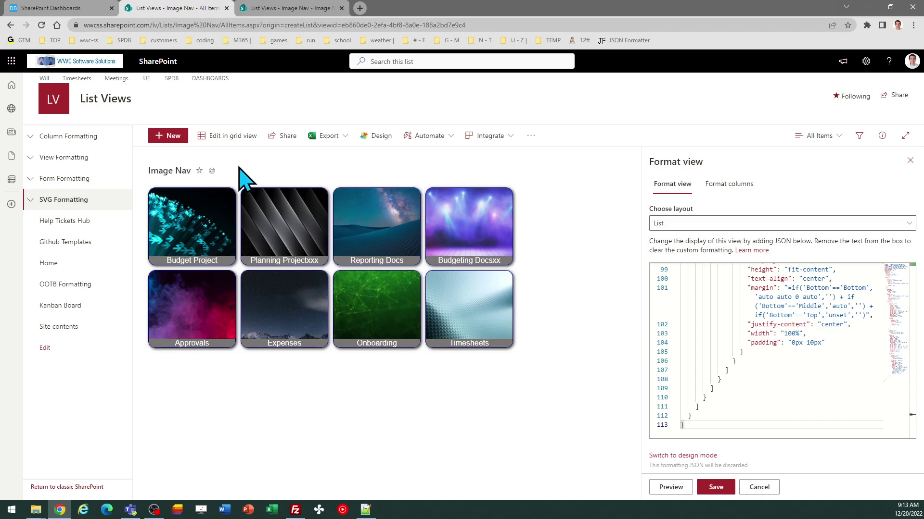
Step: Preview tiles without BG Color, Border and Shadow, restore them, and set Curved Corners to 7
left_click(63, 8)
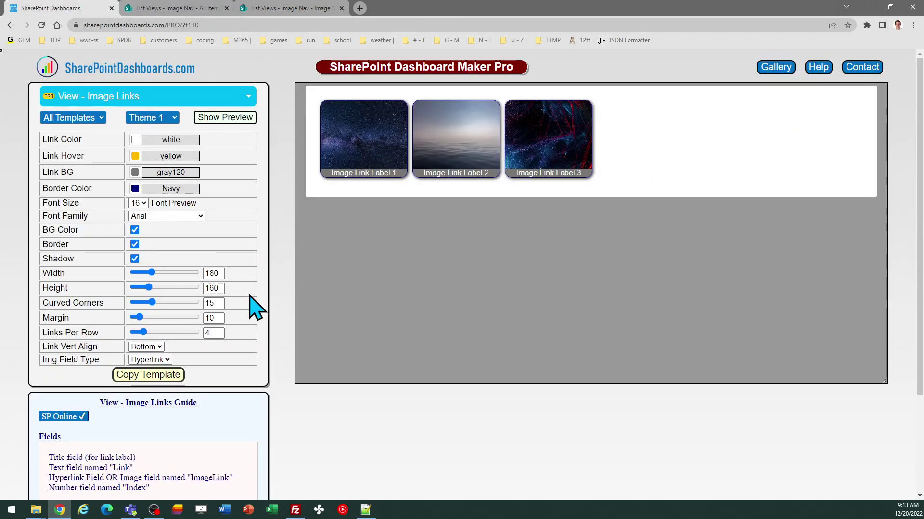
left_click(135, 230)
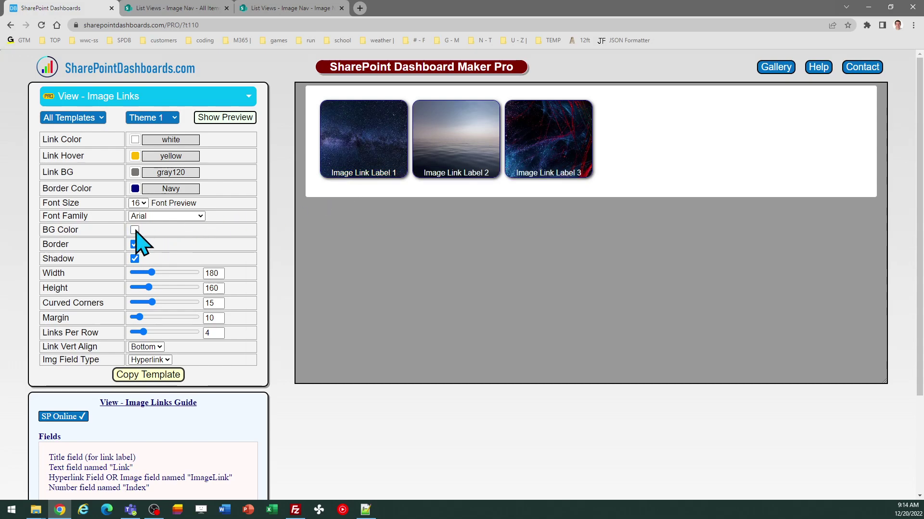
left_click(135, 230)
left_click(136, 245)
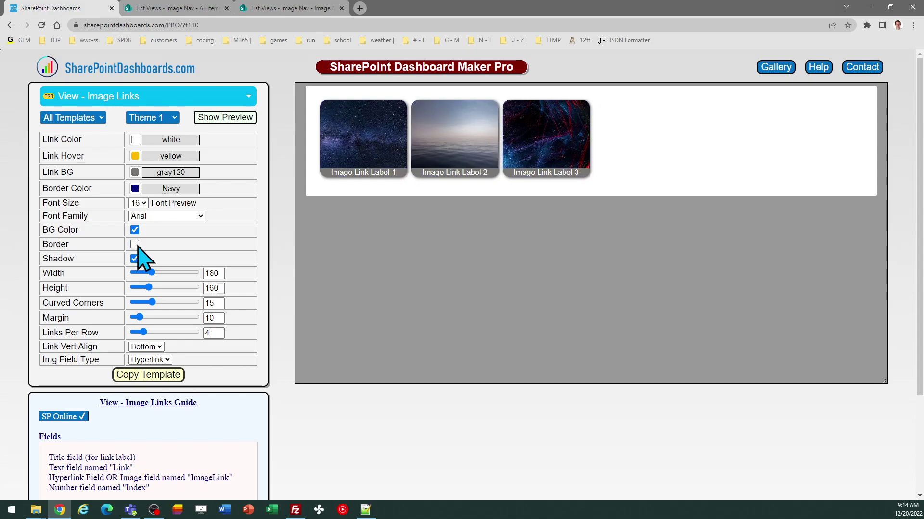
left_click(136, 245)
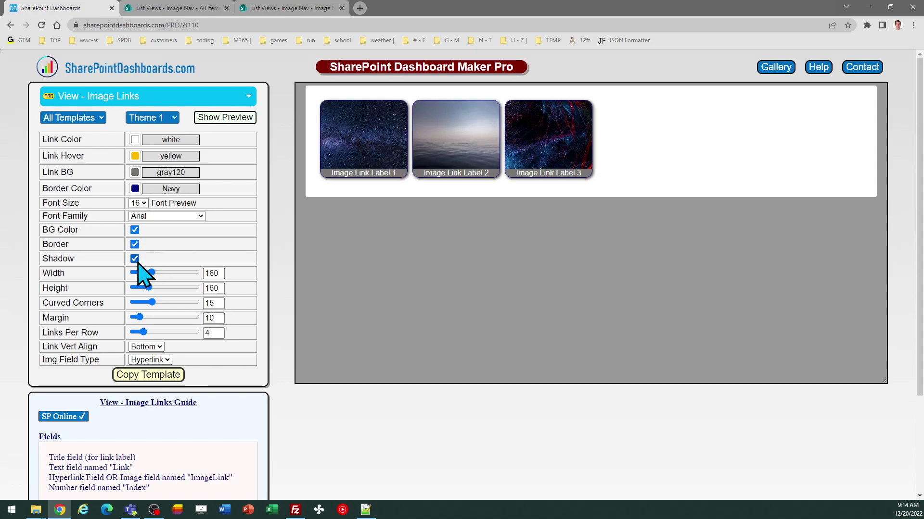
left_click(134, 259)
left_click(134, 259)
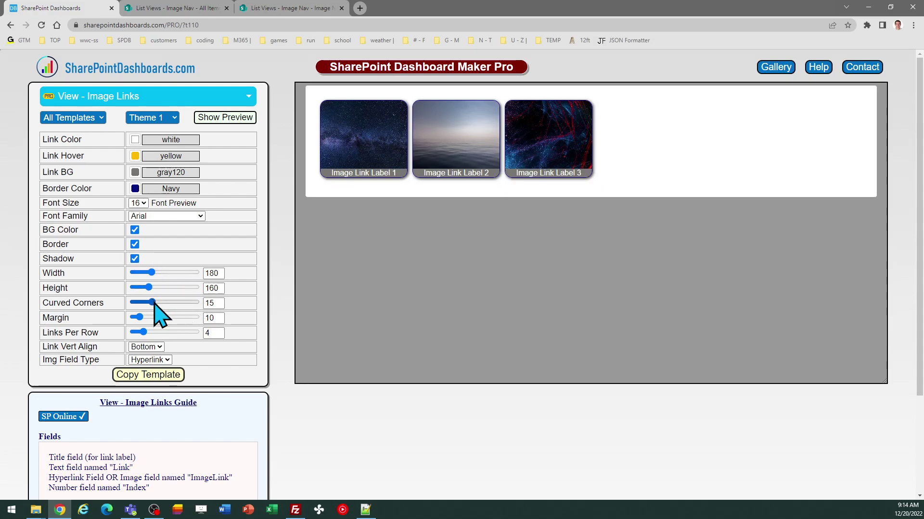
left_click(140, 302)
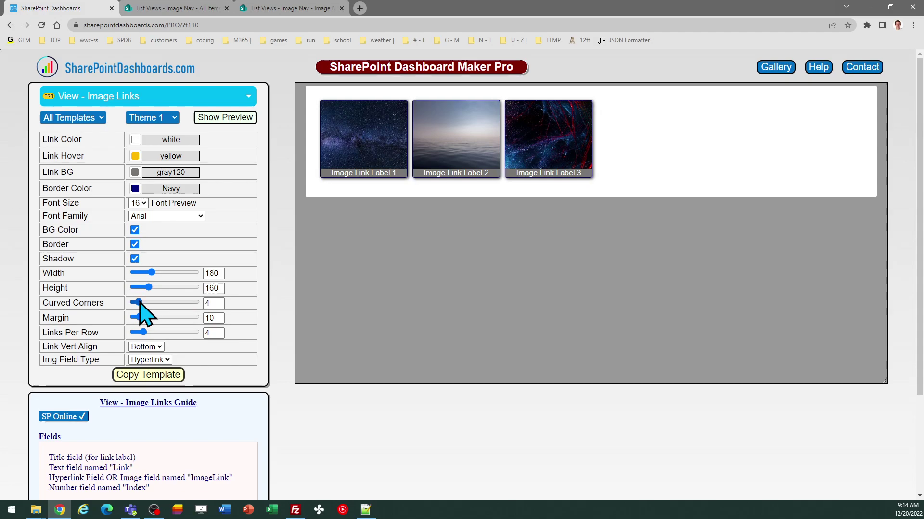
left_click(141, 302)
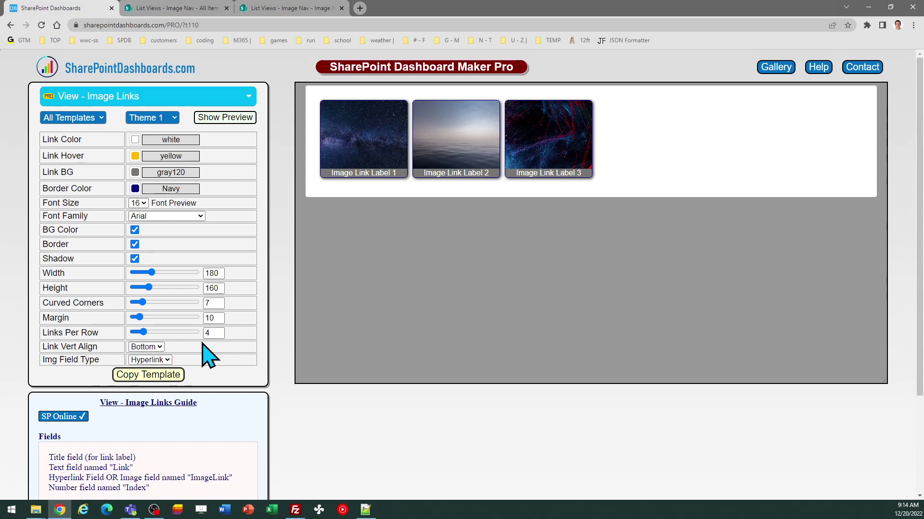
Step: Try Middle and Top for Link Vert Align, then leave it on Bottom
left_click(153, 347)
left_click(155, 363)
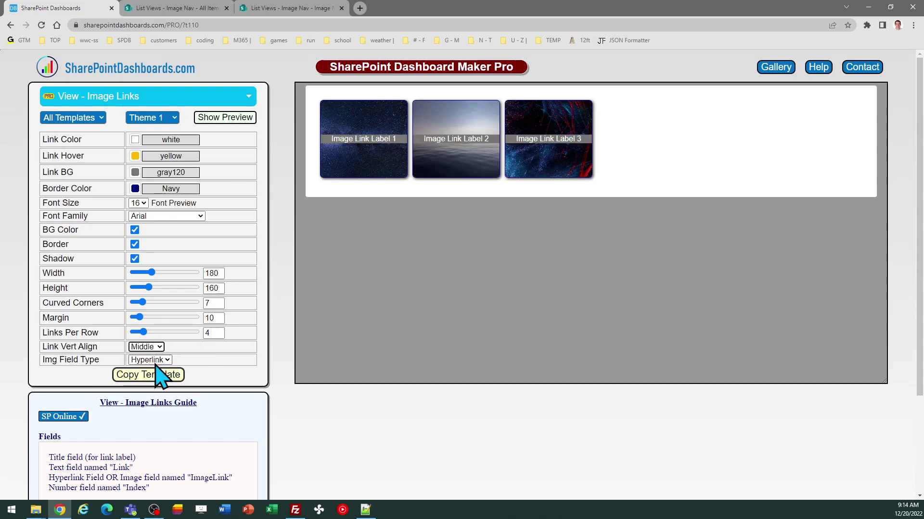
left_click(153, 347)
left_click(146, 356)
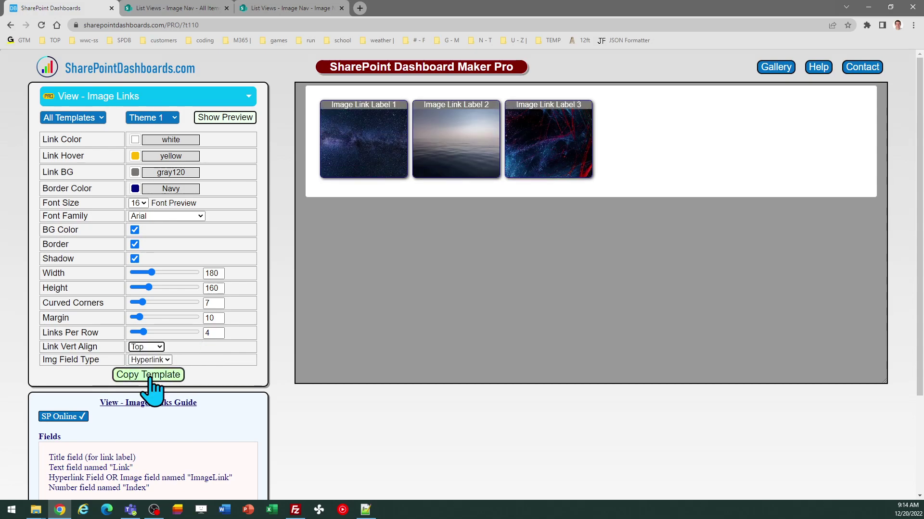
left_click(153, 347)
left_click(154, 363)
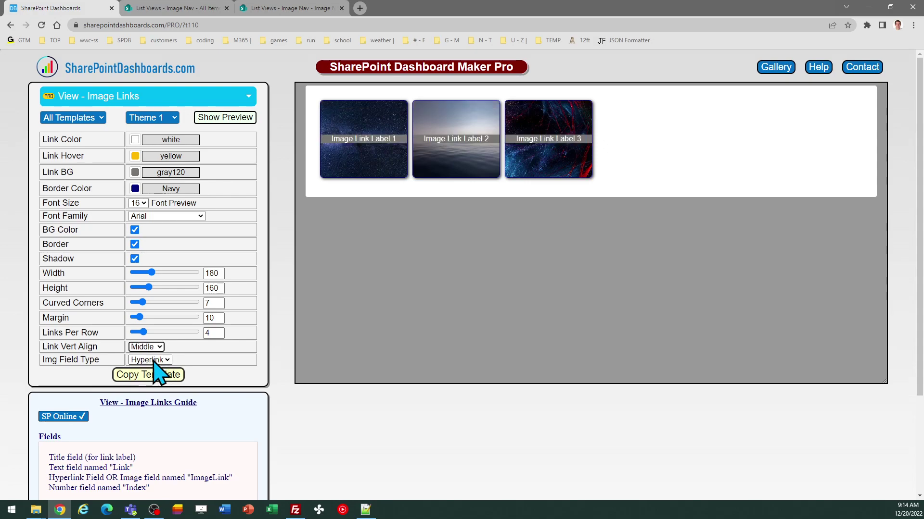
left_click(153, 347)
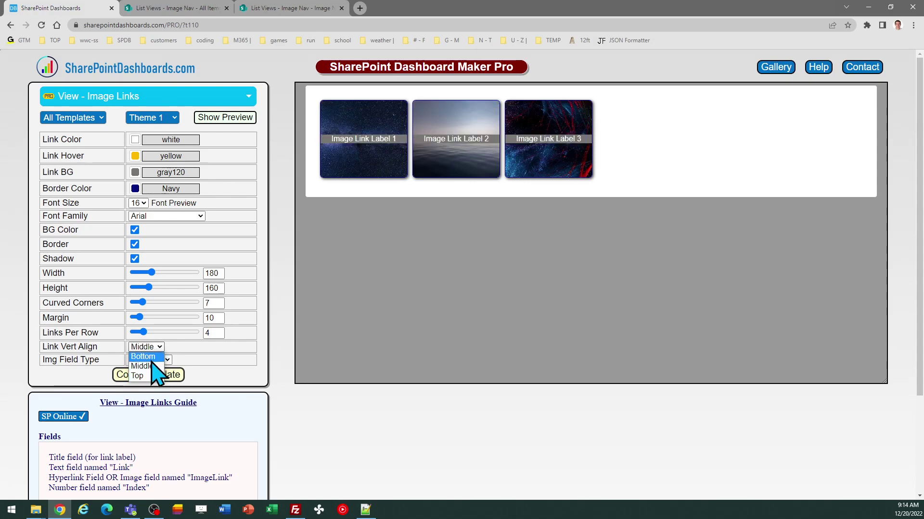
left_click(152, 360)
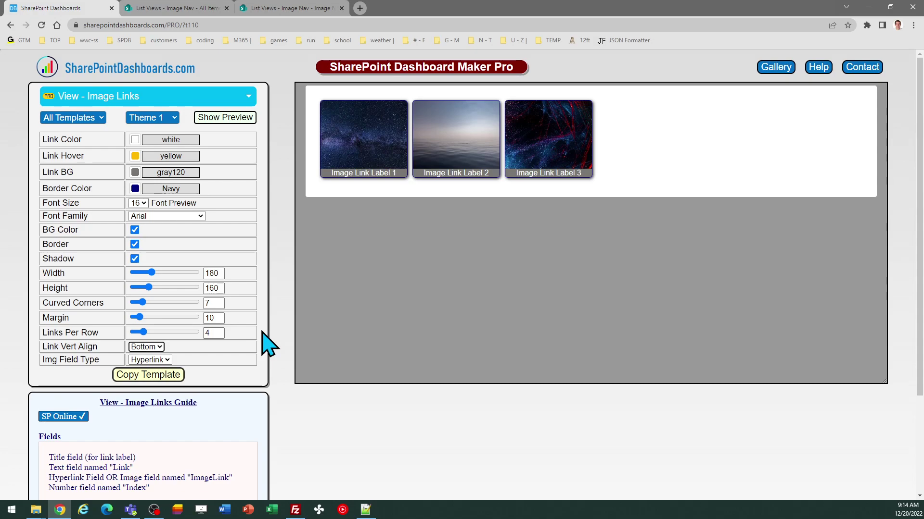